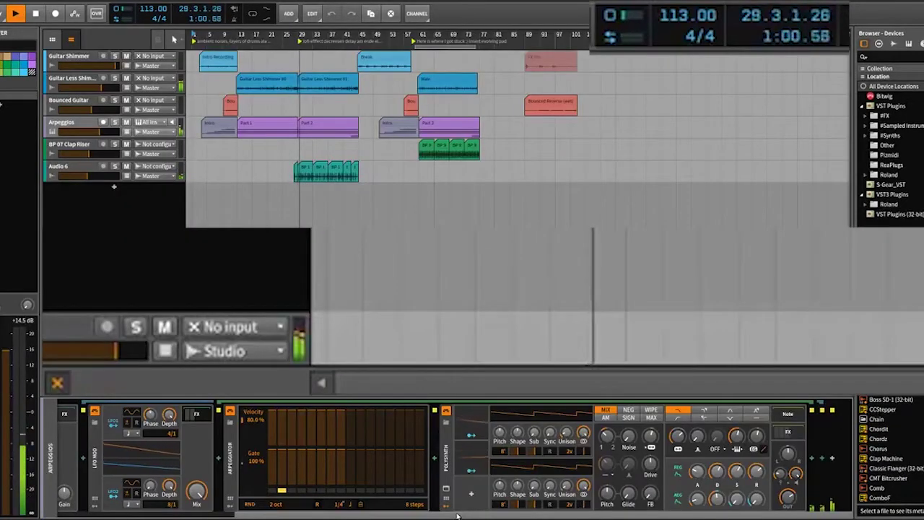
Examine the Arpeggios track's device chain and the first reverse clip on the Bounced Guitar track.
scroll(457, 516, "left", 3)
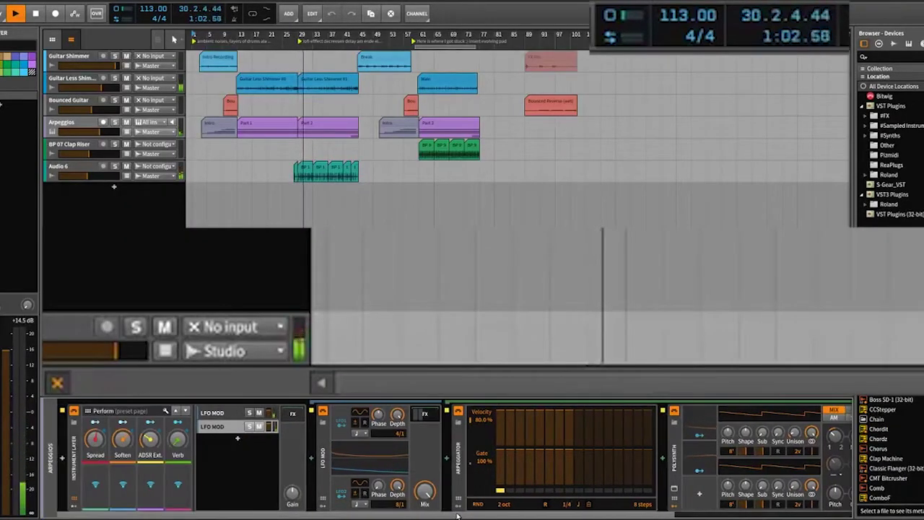
scroll(457, 516, "right", 3)
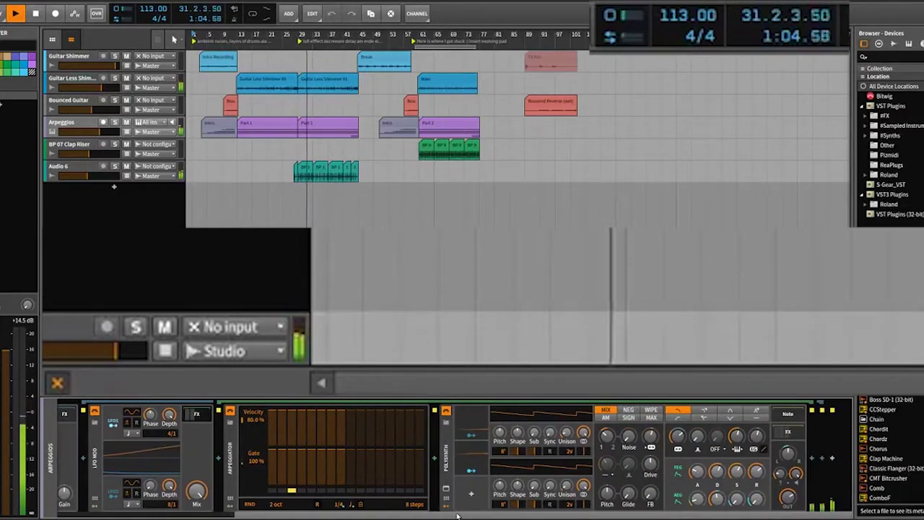
scroll(457, 516, "left", 3)
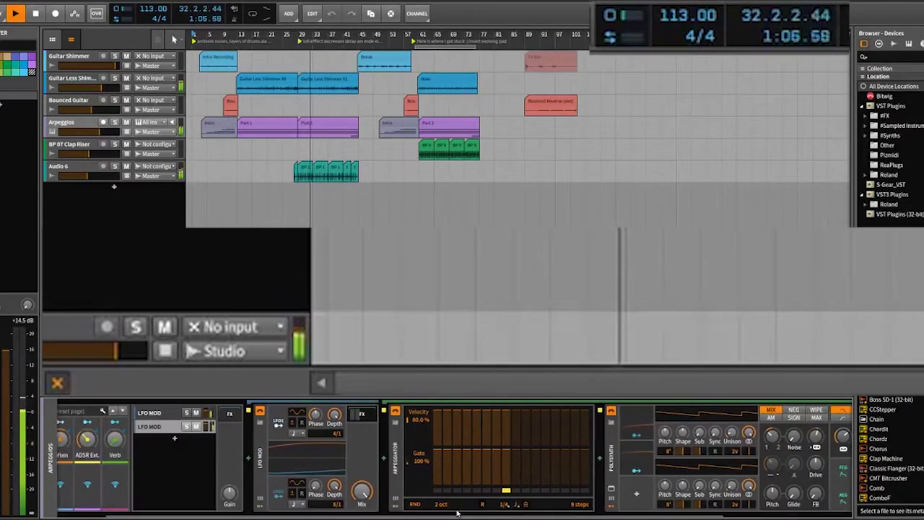
left_click(78, 103)
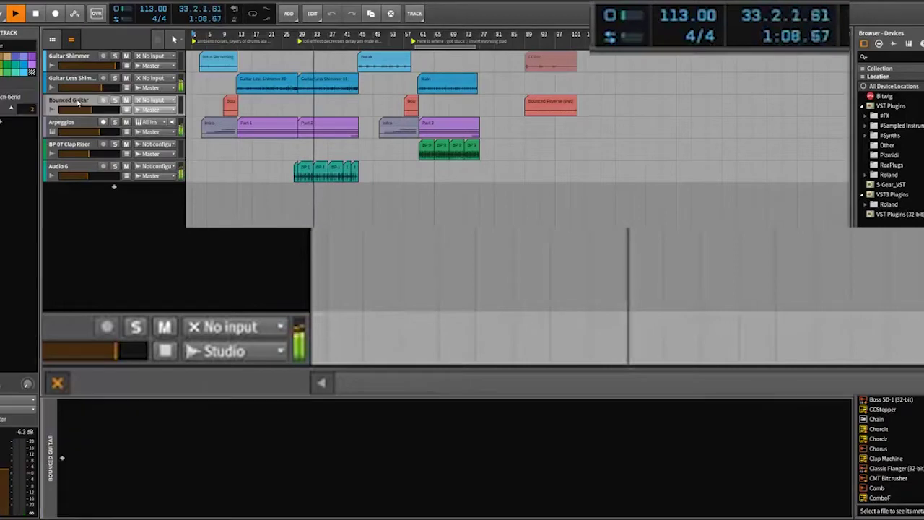
left_click(230, 105)
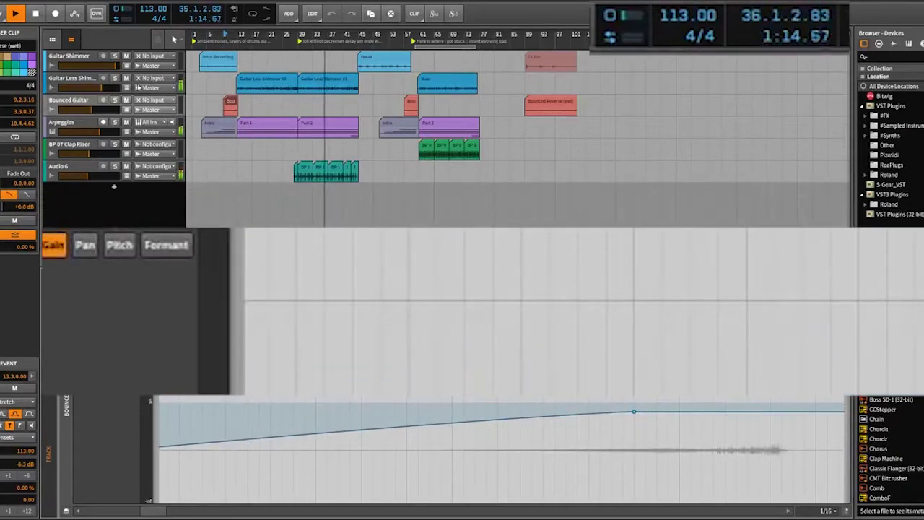
Show the Arpeggios track's automation lanes, look through the Verb, ADSR Ext., Spread and Soften curves, and select the Master track.
left_click(128, 87)
left_click(128, 88)
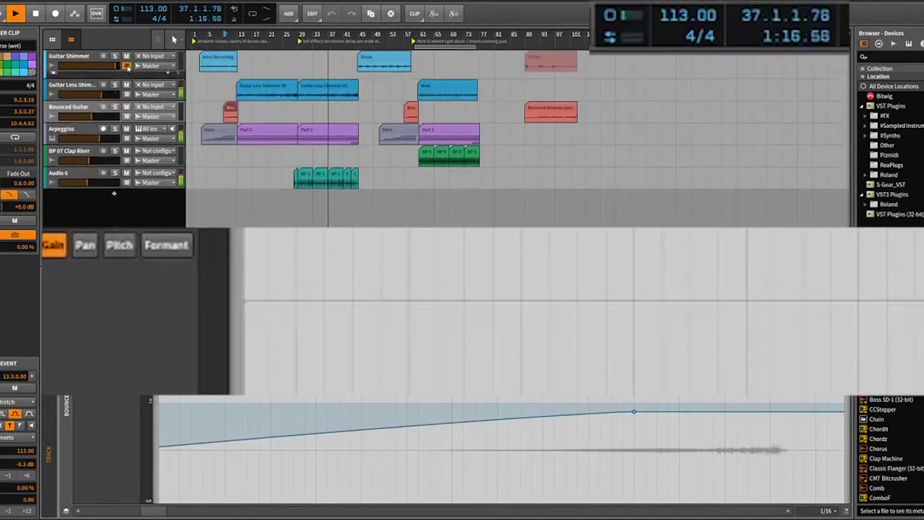
left_click(127, 65)
left_click(127, 66)
left_click(127, 133)
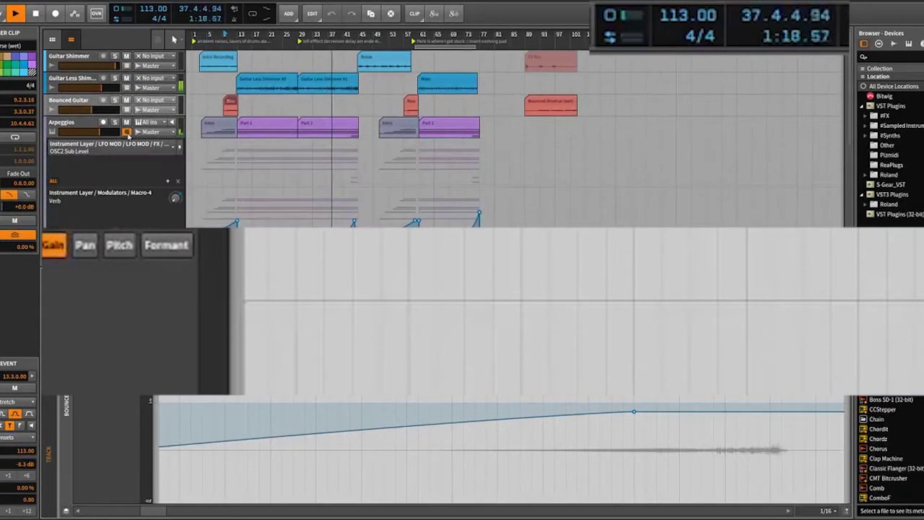
scroll(252, 215, "down", 3)
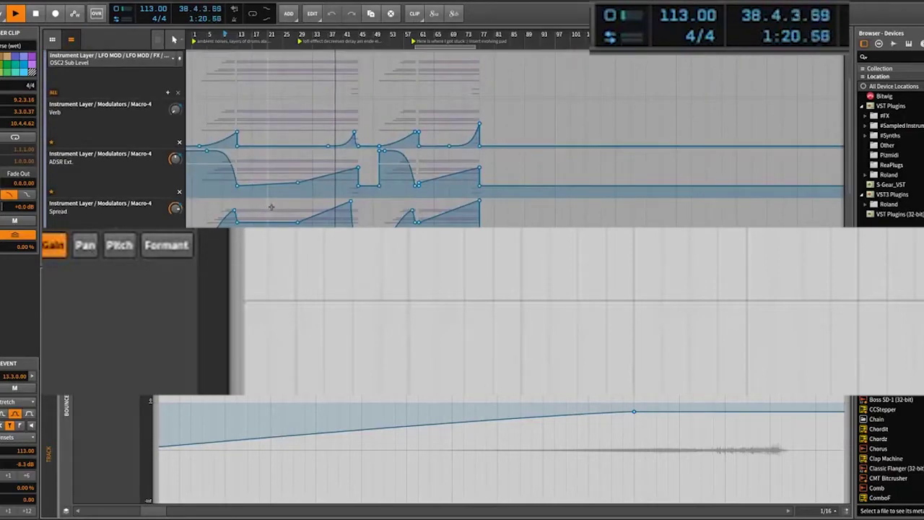
scroll(273, 200, "down", 2)
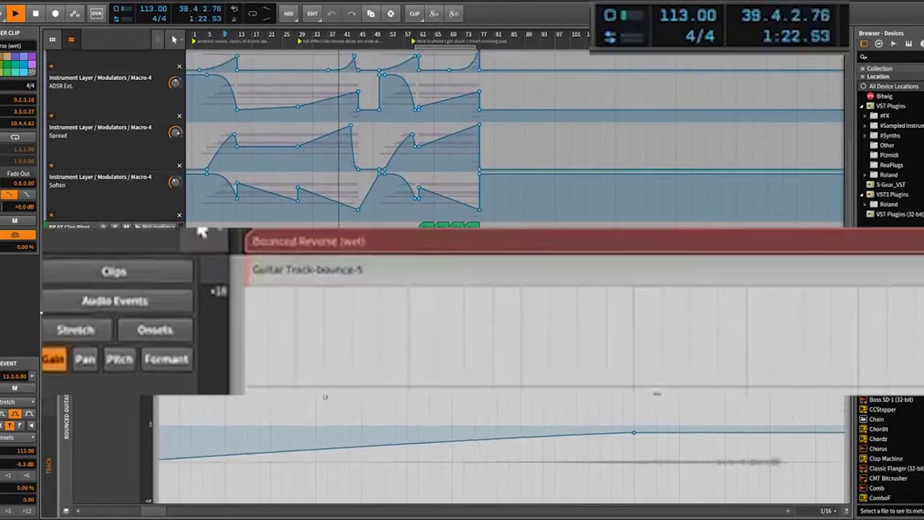
scroll(289, 144, "up", 4)
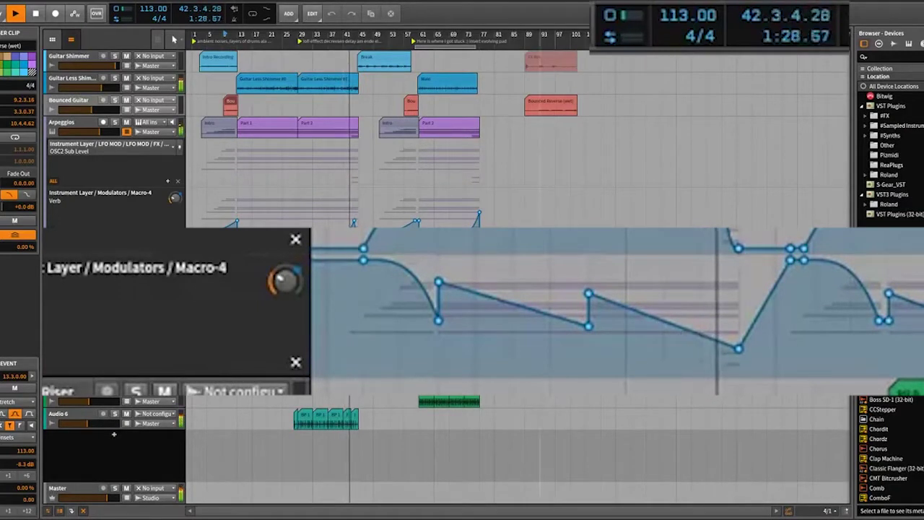
double_click(76, 482)
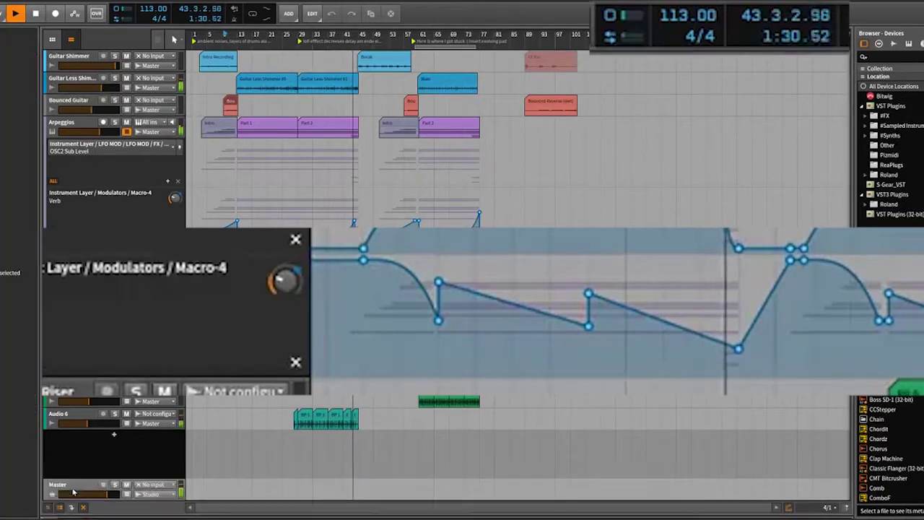
left_click(63, 460)
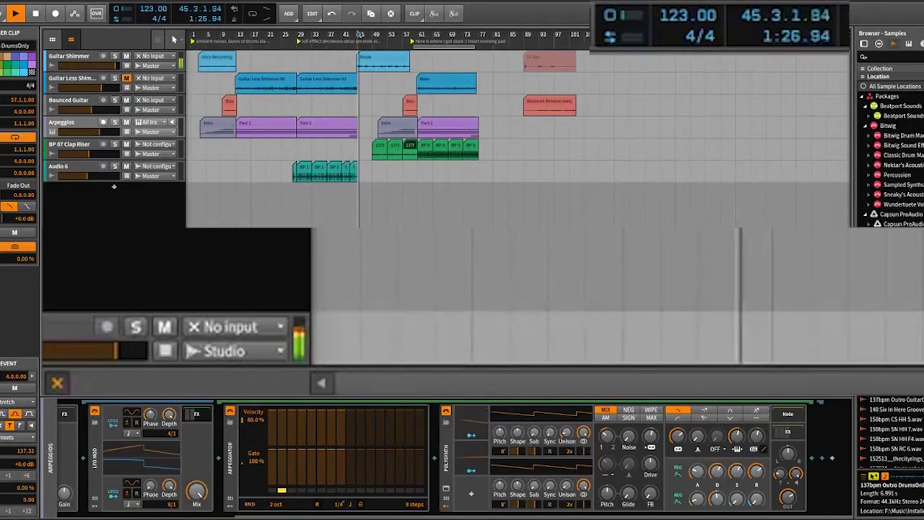
Delete the first 137bpm Outro DrumsOnly clip from the BP 07 Clap Riser track.
left_click(392, 195)
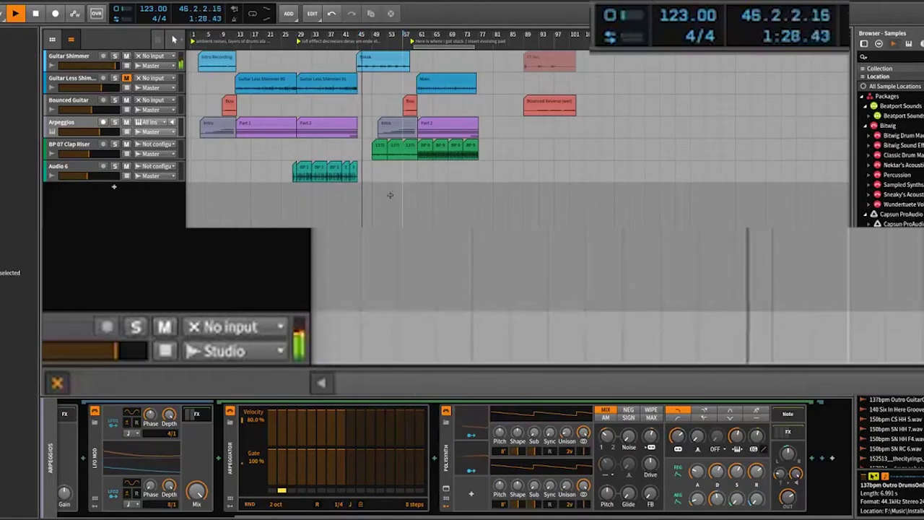
left_click(105, 155)
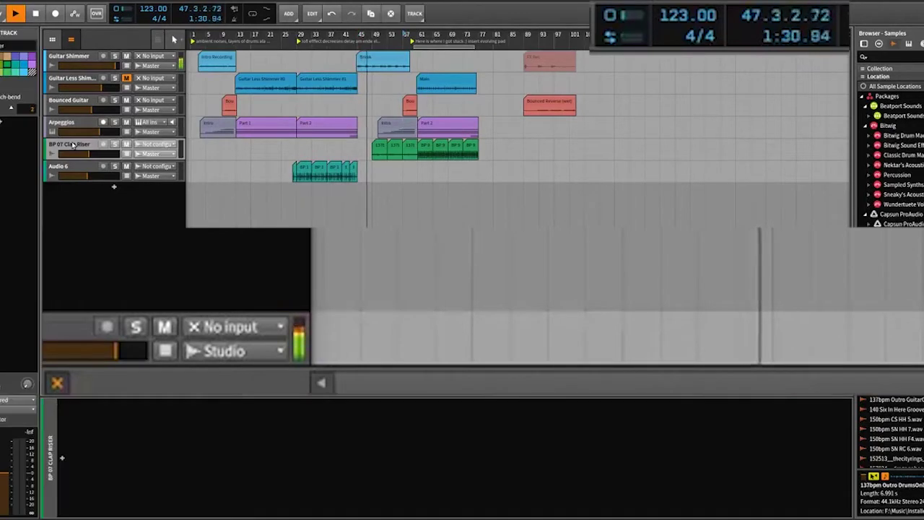
key("plus")
key("plus")
key("plus")
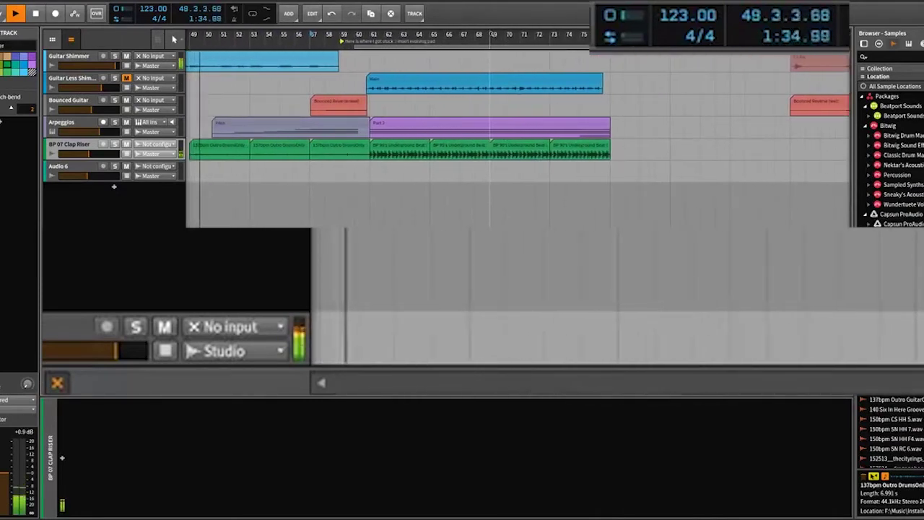
key("plus")
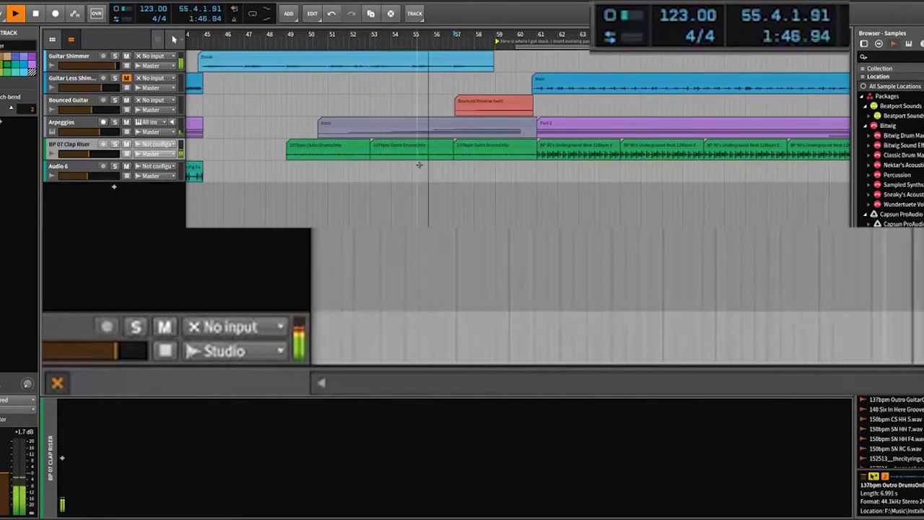
left_click(329, 148)
key("Delete")
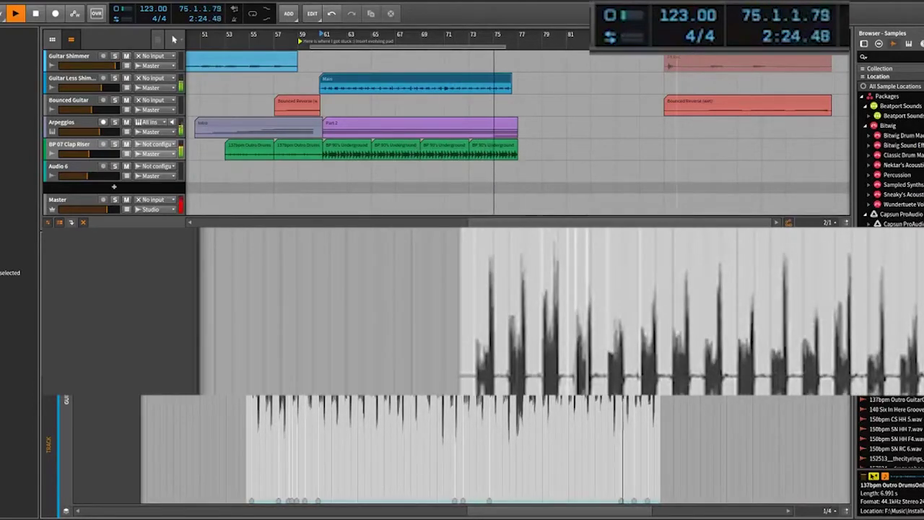
Examine the onset markers of the Audio 1 clip in Scene 1, close up and as a whole, and select the Audio 2 track.
key("space")
key("space")
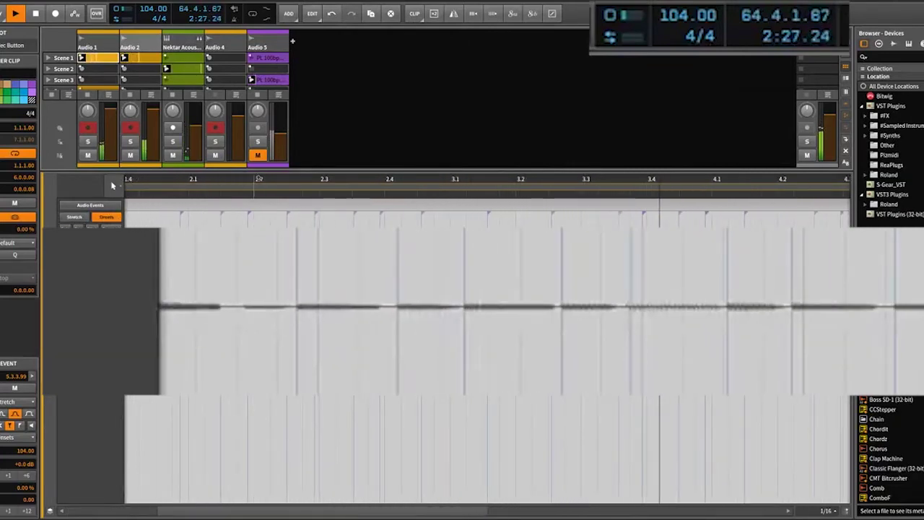
key("minus")
key("plus")
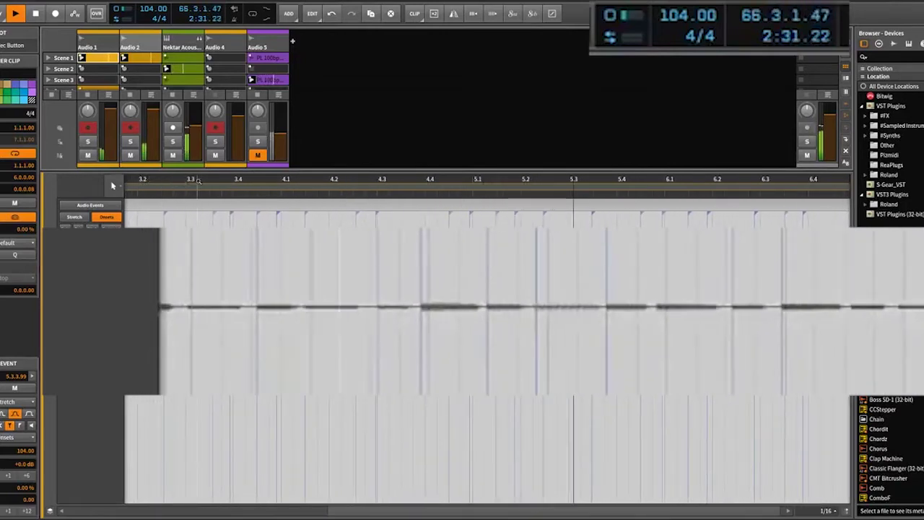
key("minus")
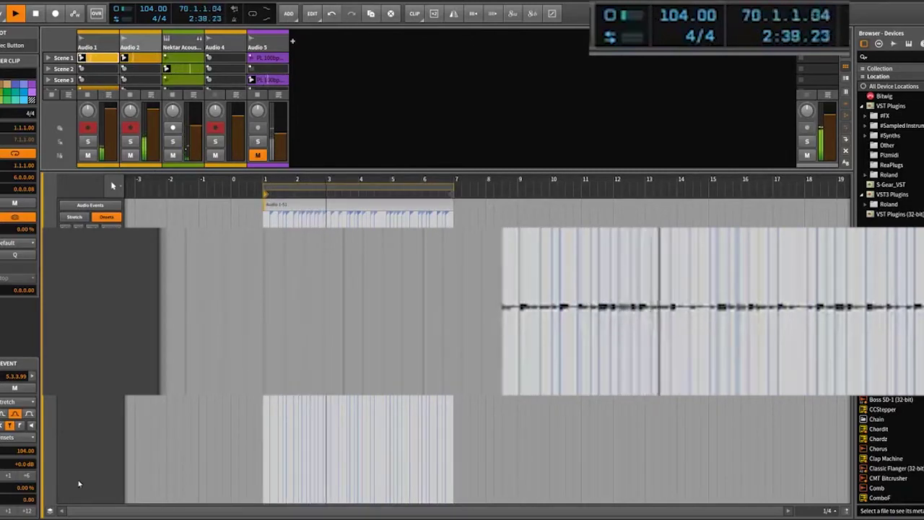
left_click(124, 40)
key("alt+2")
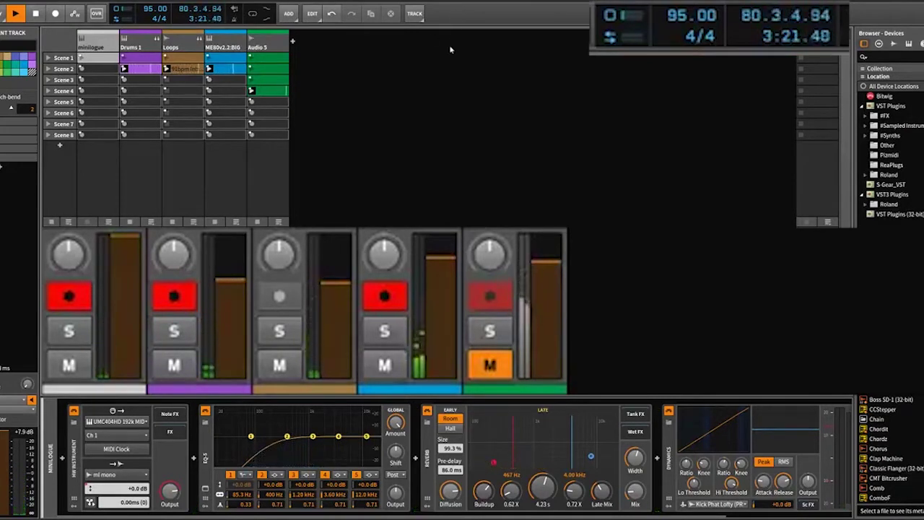
Raise the Techno Kit SM track's volume to maximum and launch its Scene 2 clip.
key("space")
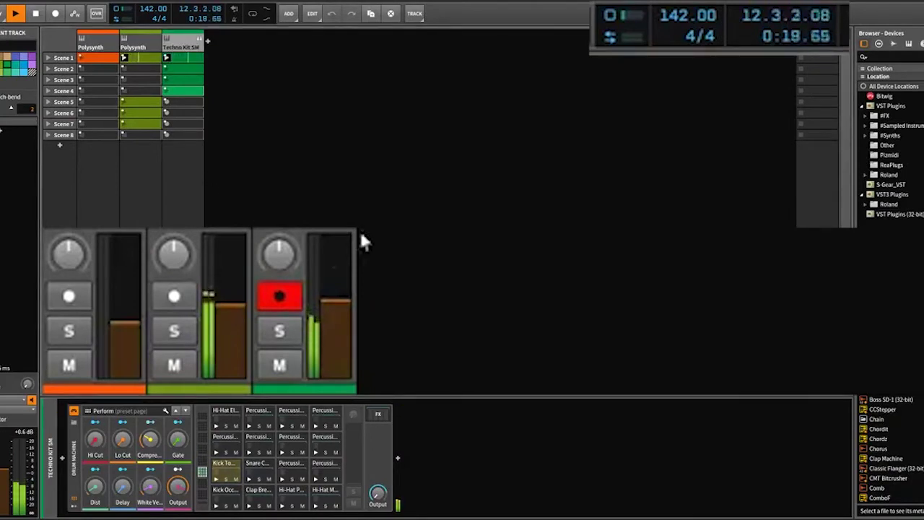
left_click_drag(330, 320, 347, 237)
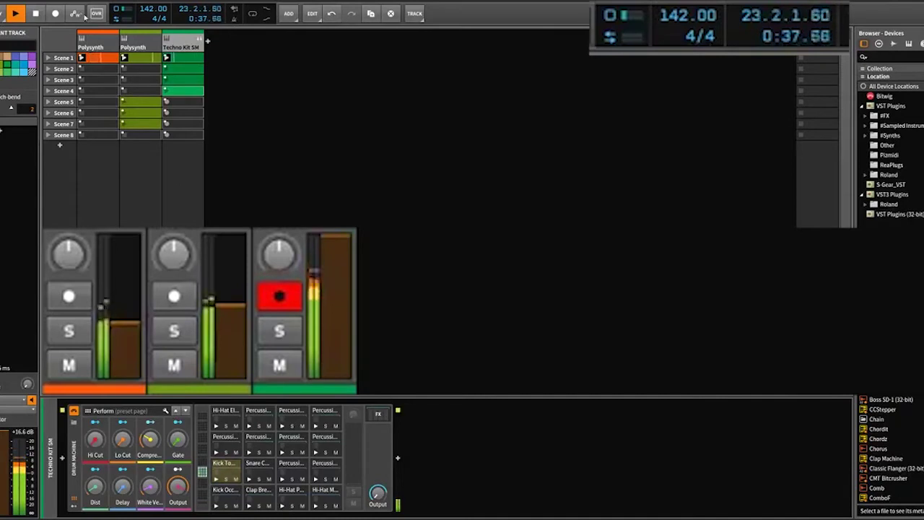
left_click(100, 49)
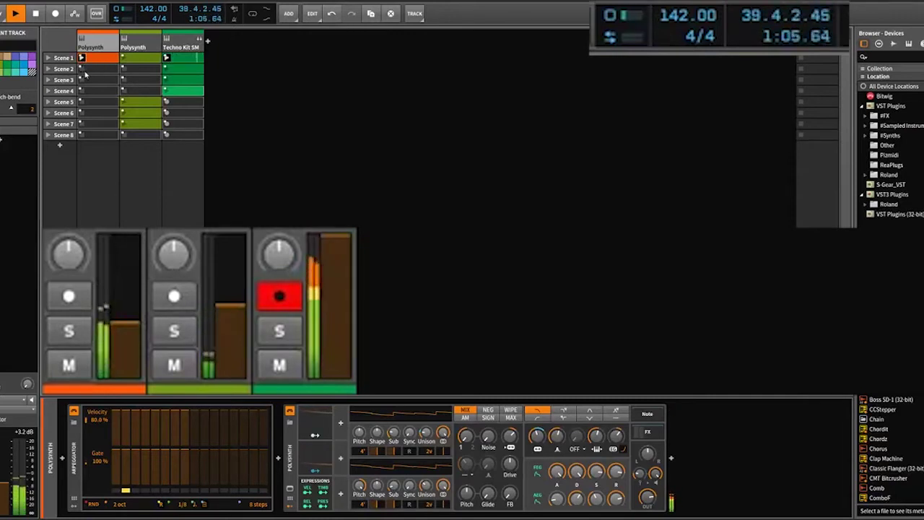
left_click(166, 68)
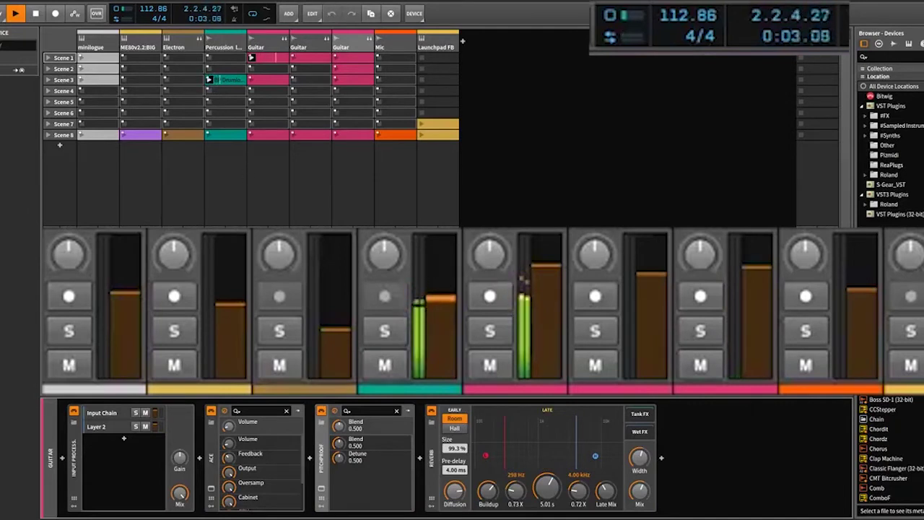
Launch the Scene 1 clips on the ME80v2.2:BIG, drum kit and Berlin tracks, and lower the Audio 5 track's volume.
left_click(293, 58)
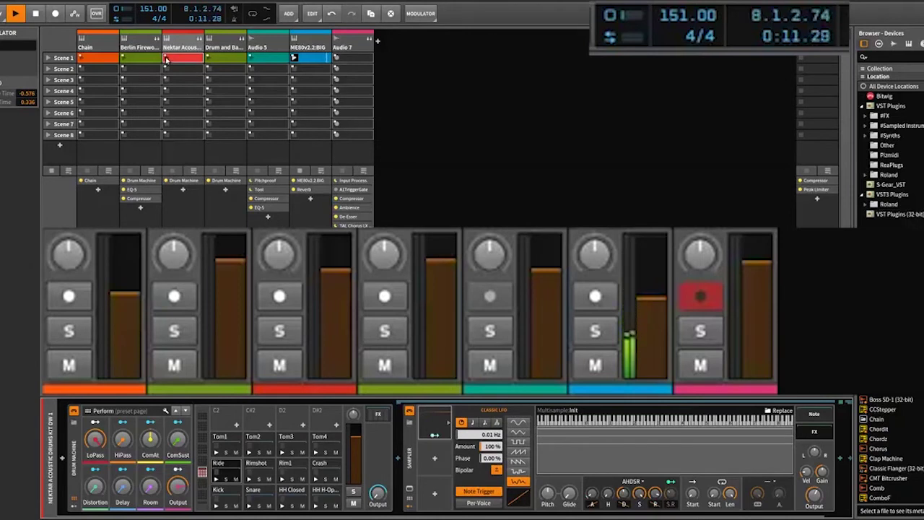
left_click(207, 61)
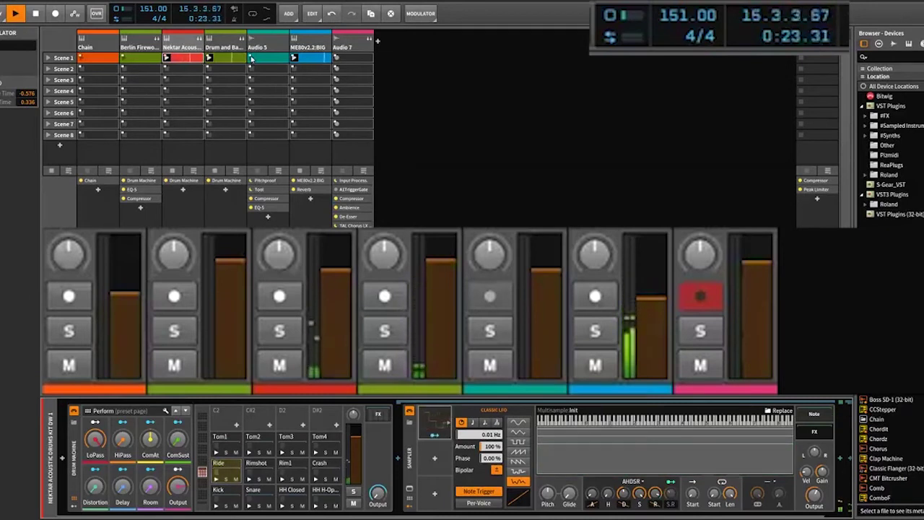
left_click(127, 57)
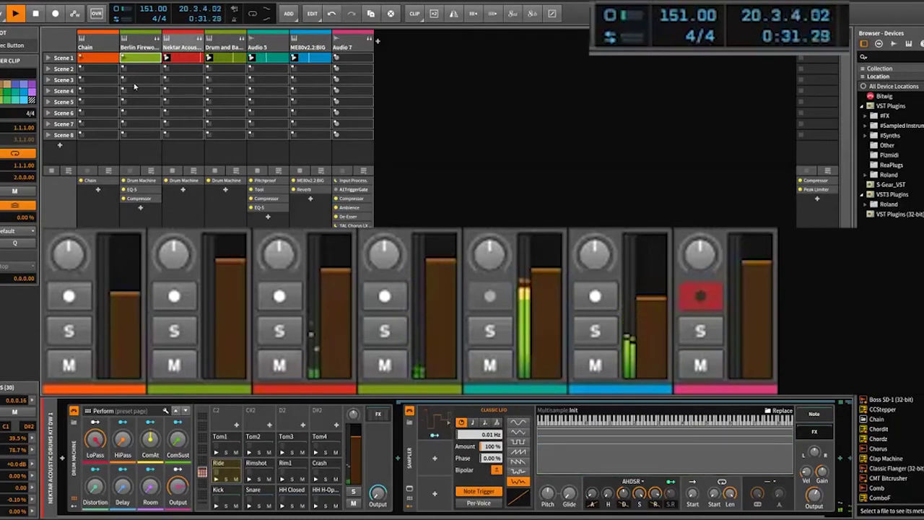
left_click_drag(547, 233, 562, 271)
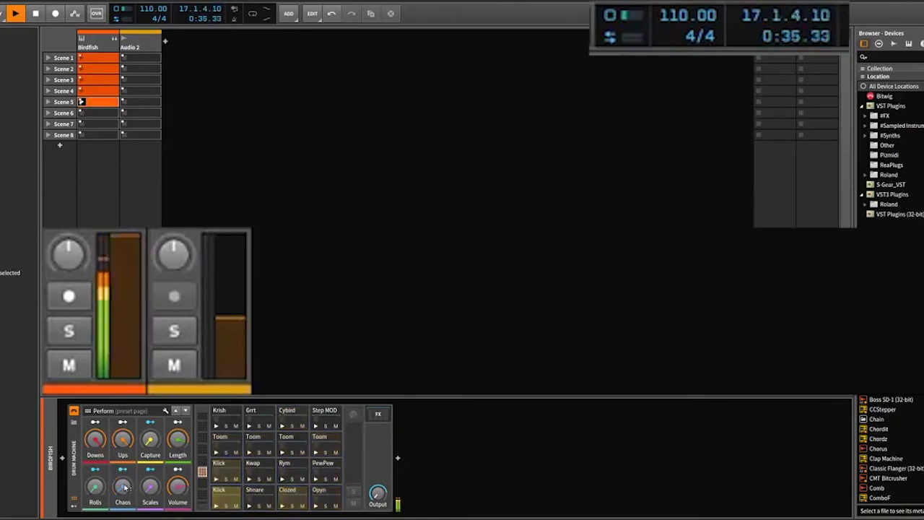
Lower the Birdfish track's volume and turn up the Scales macro of its Drum Machine slightly.
left_click_drag(120, 256, 120, 279)
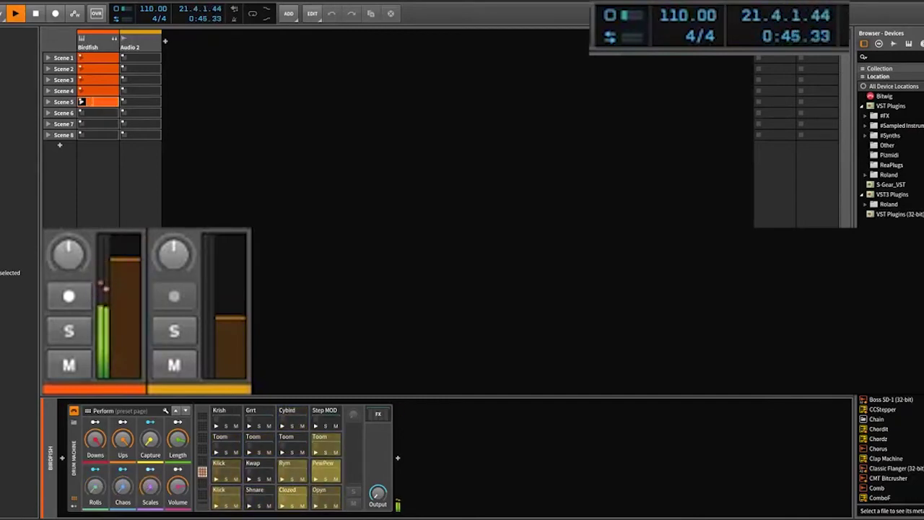
left_click_drag(149, 485, 149, 478)
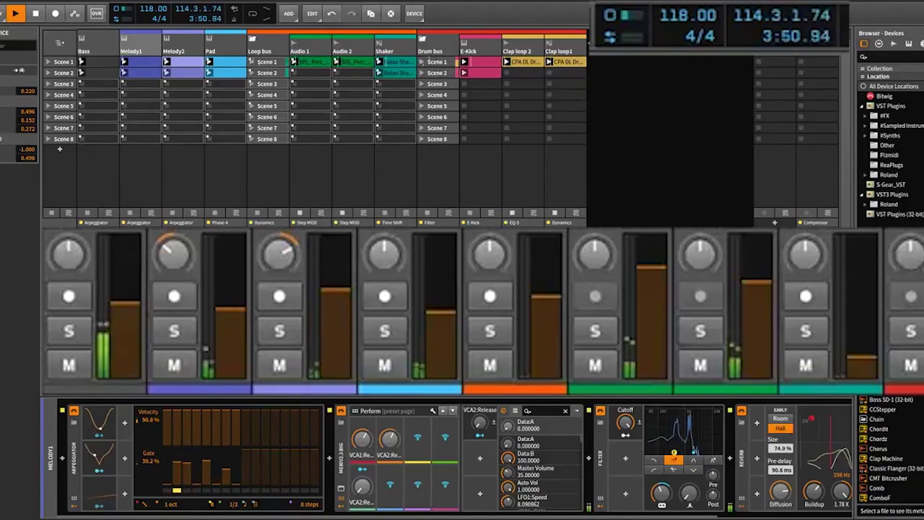
Step through the tracks from Melody1 to inspect the Loop bus, Drum bus and Shaker device chains, and stop playback.
key("Right")
key("Right")
key("Right")
key("Right")
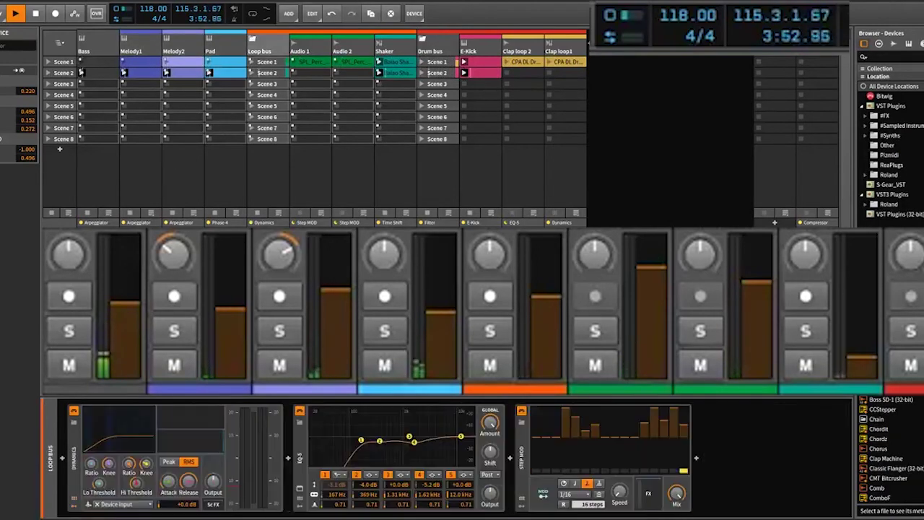
key("Right")
key("Right")
key("Right")
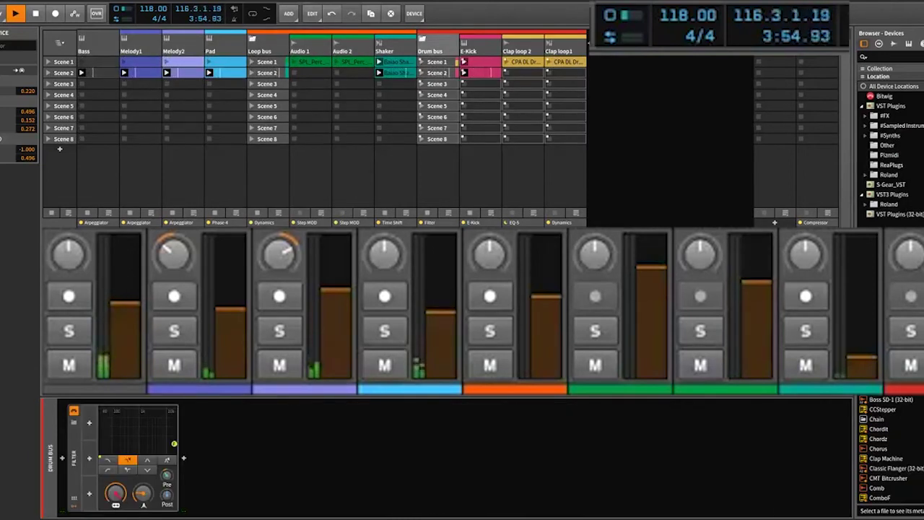
key("Left")
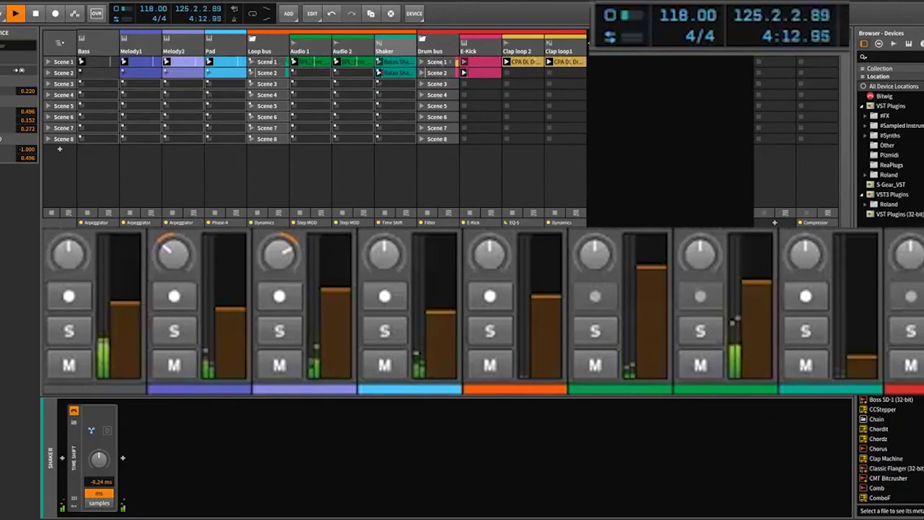
left_click(35, 14)
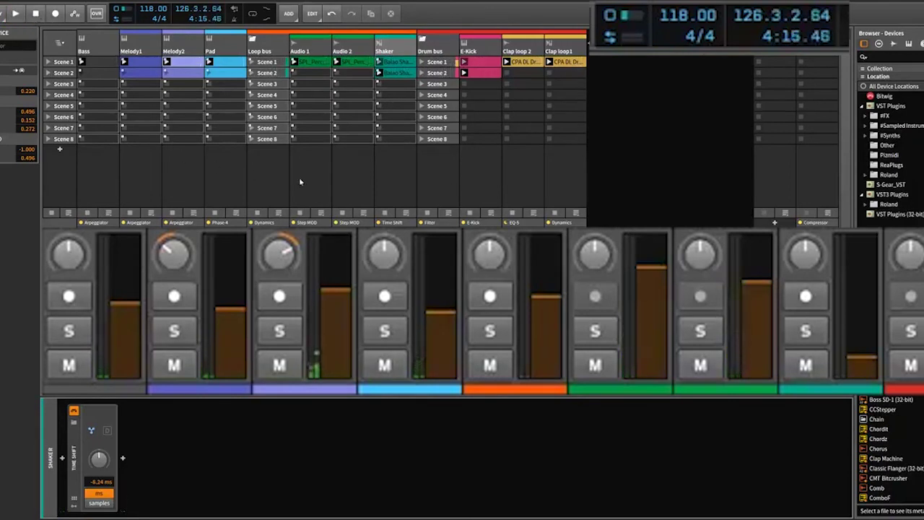